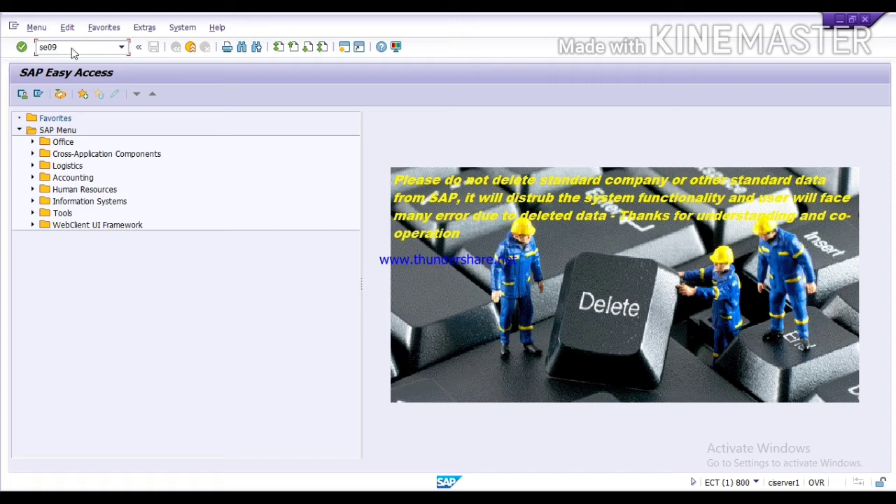
Step: Open the Transport Organizer with transaction se09, display the current user's change requests and return to the selection screen
key(Return)
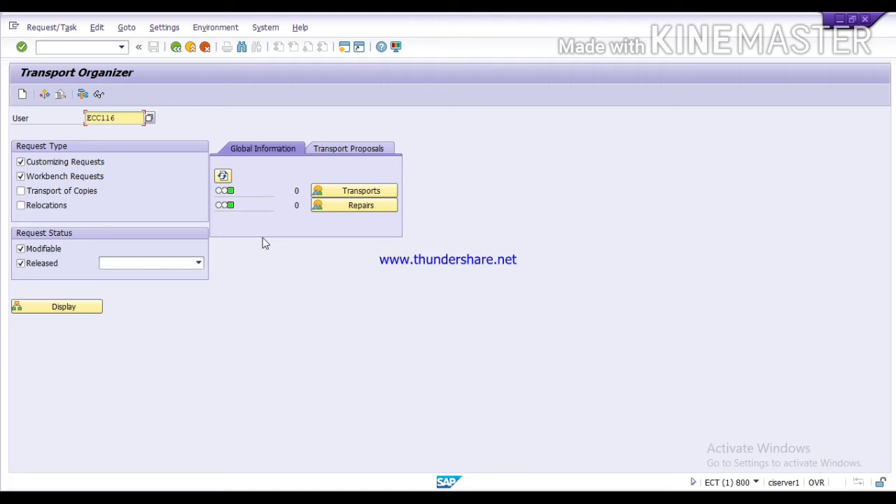
click(122, 120)
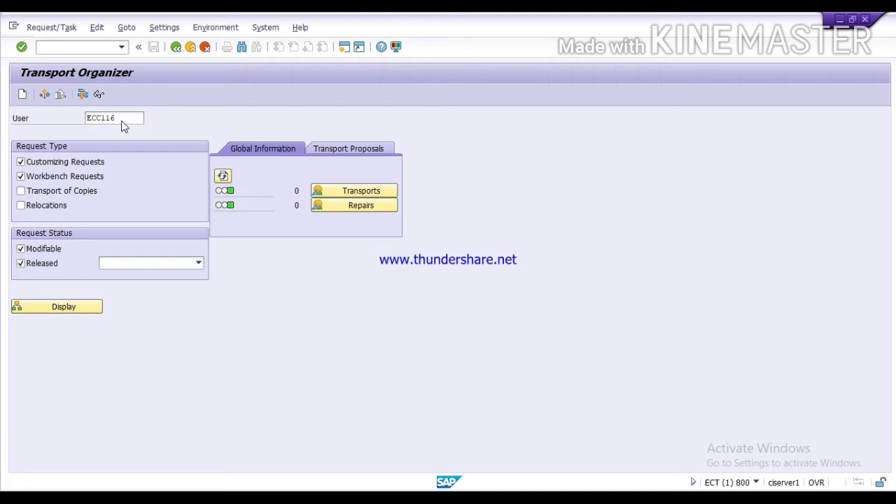
key(Return)
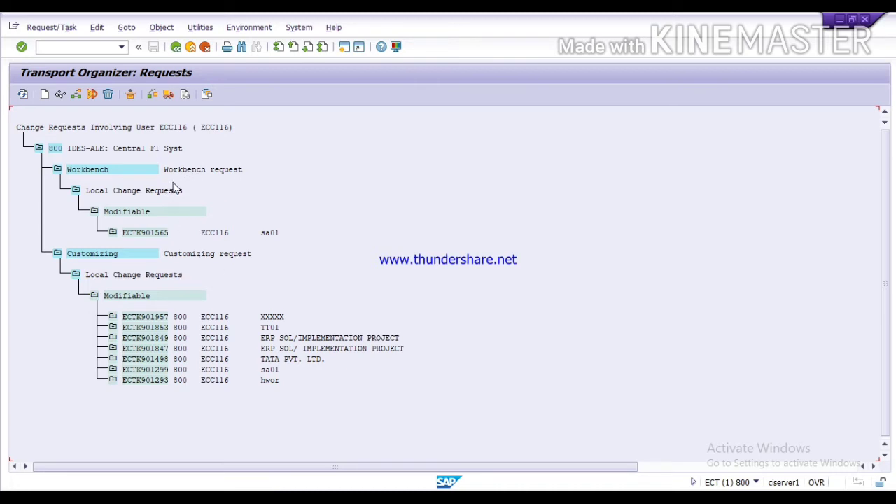
click(176, 48)
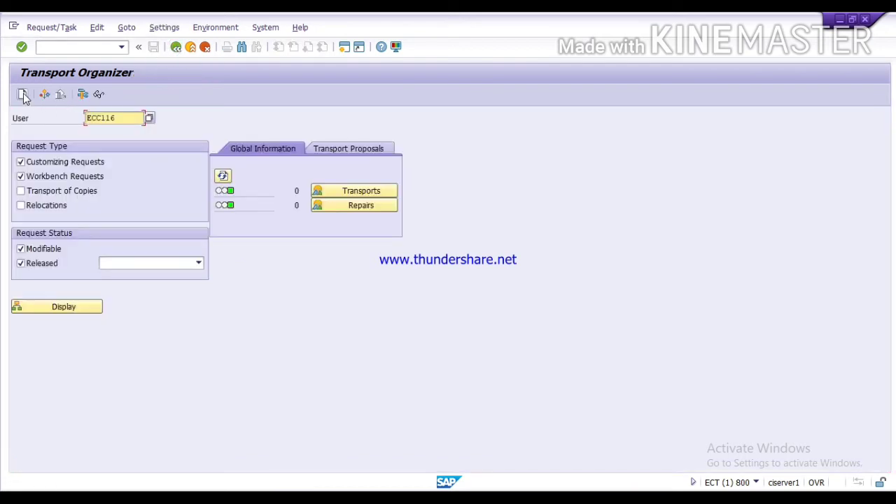
click(22, 96)
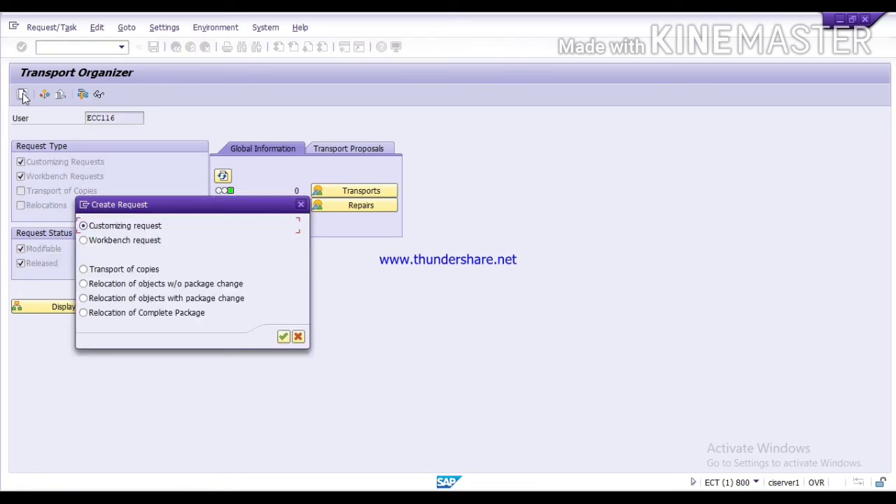
click(111, 241)
click(105, 227)
click(283, 338)
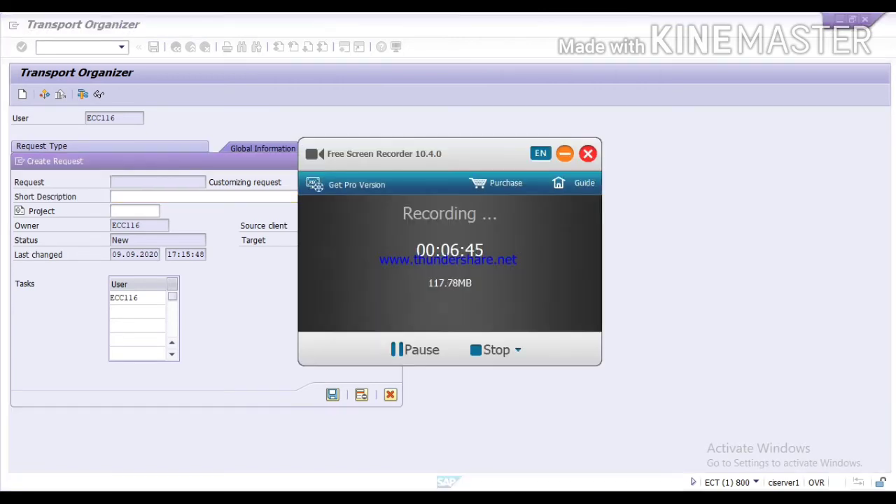
click(420, 351)
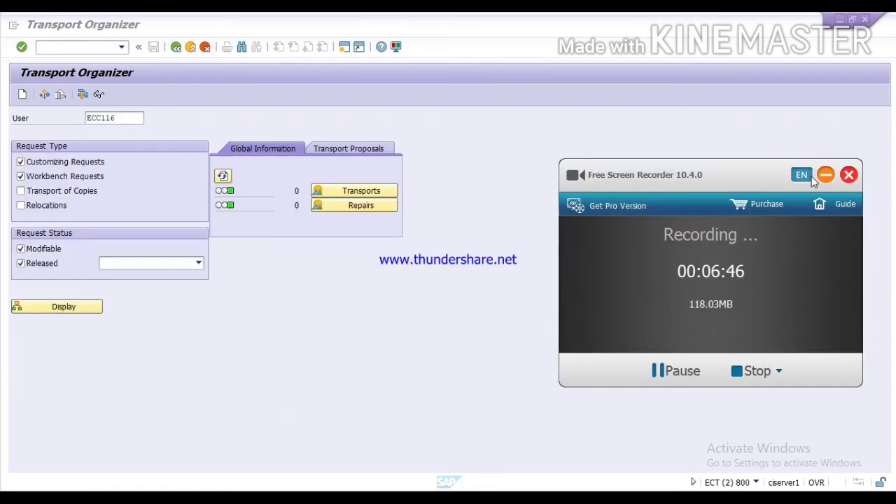
click(824, 175)
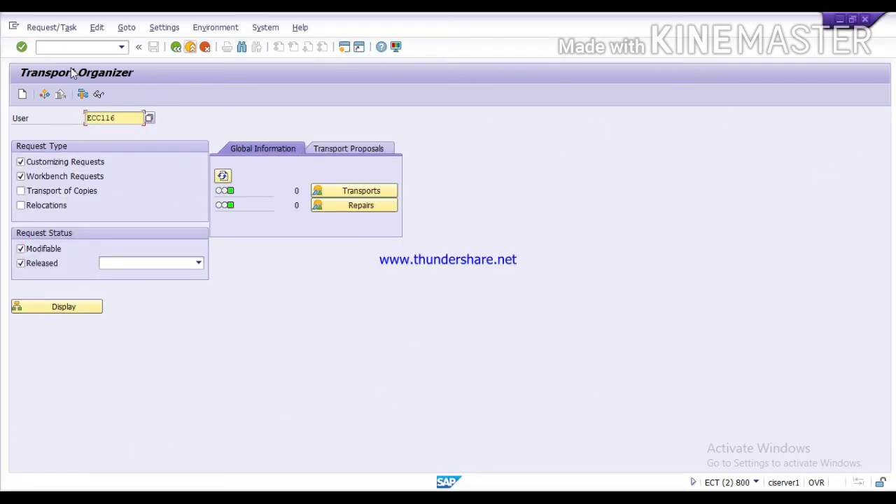
Step: Create and save a customizing request with the short description ABC
click(20, 95)
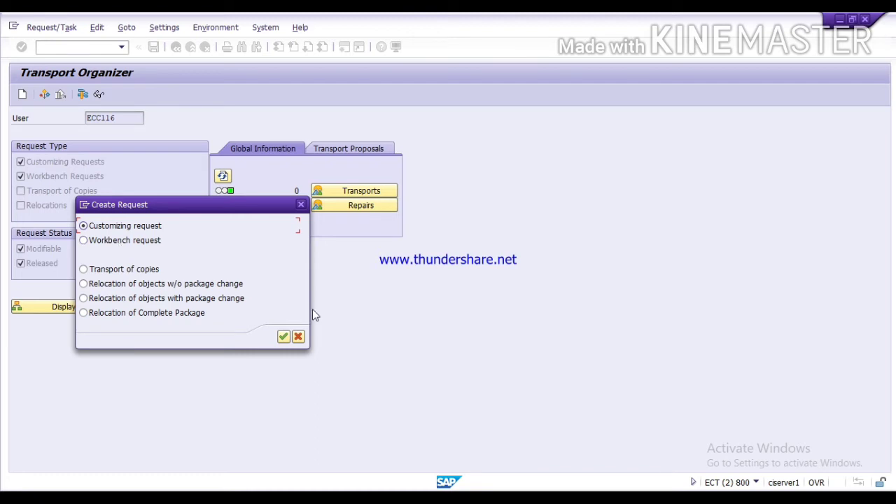
click(283, 337)
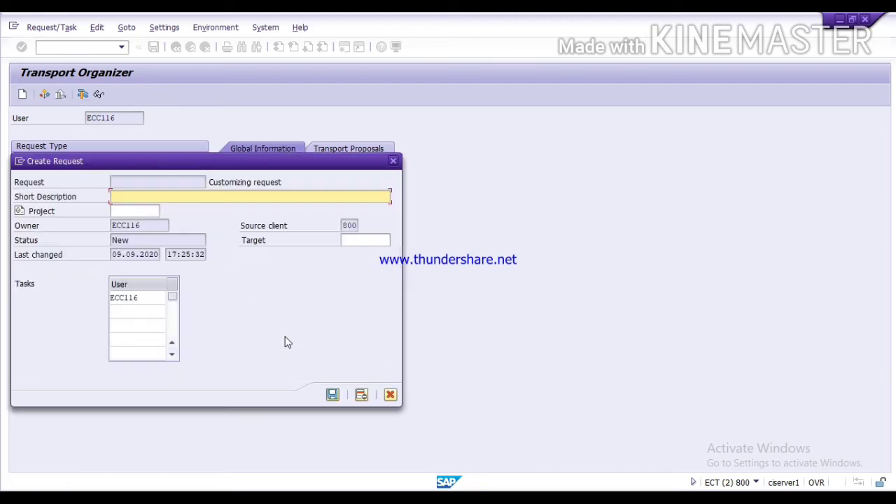
text(ABC)
click(332, 395)
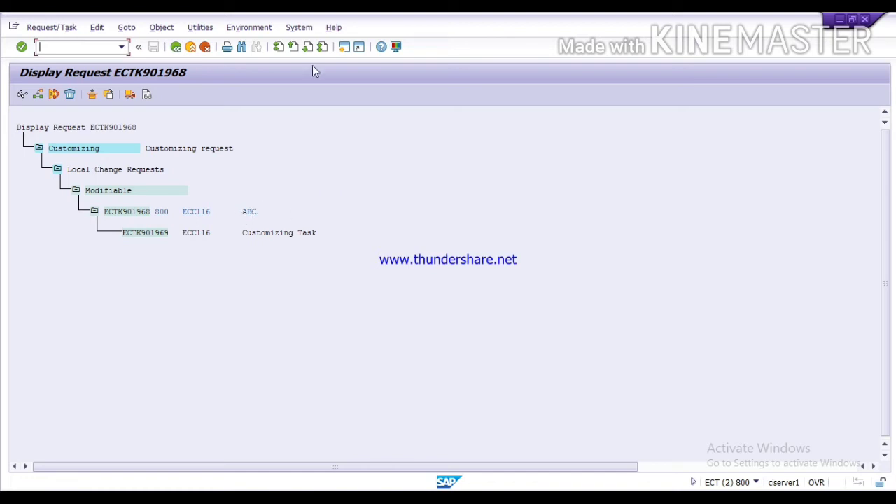
Step: Go back to SAP Easy Access, run transaction SE09 again and display the current user's change requests
click(179, 46)
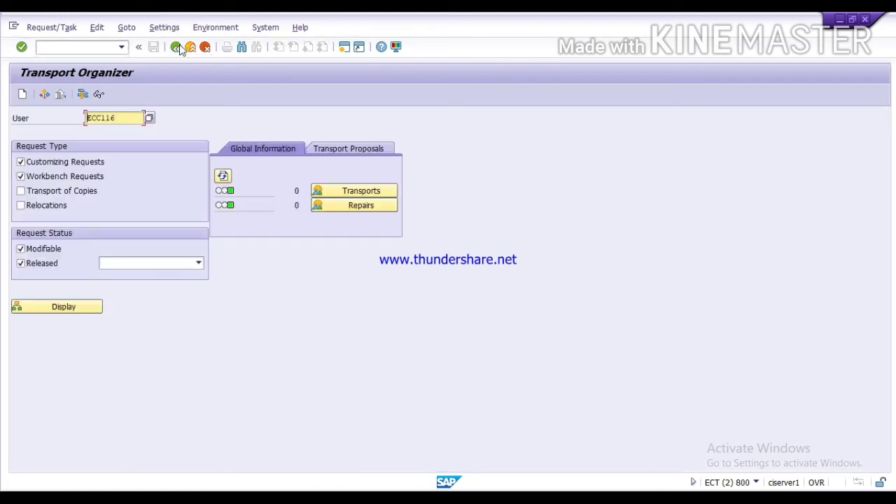
click(176, 47)
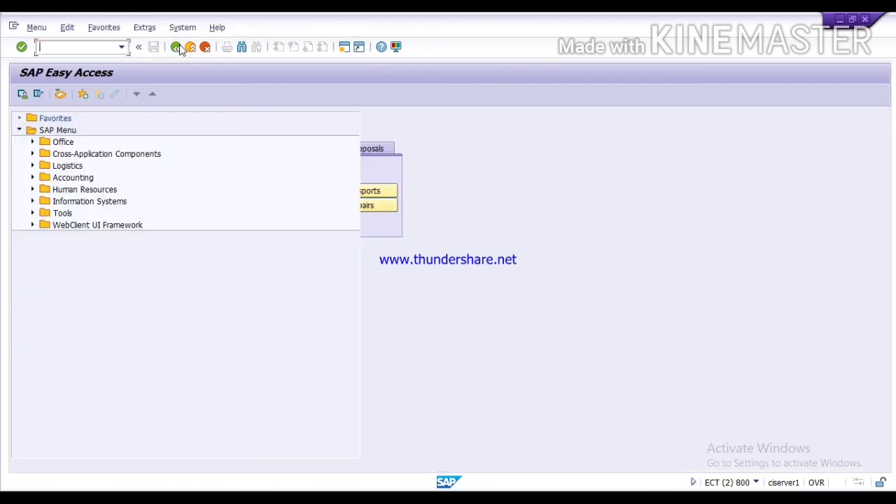
text(sE09)
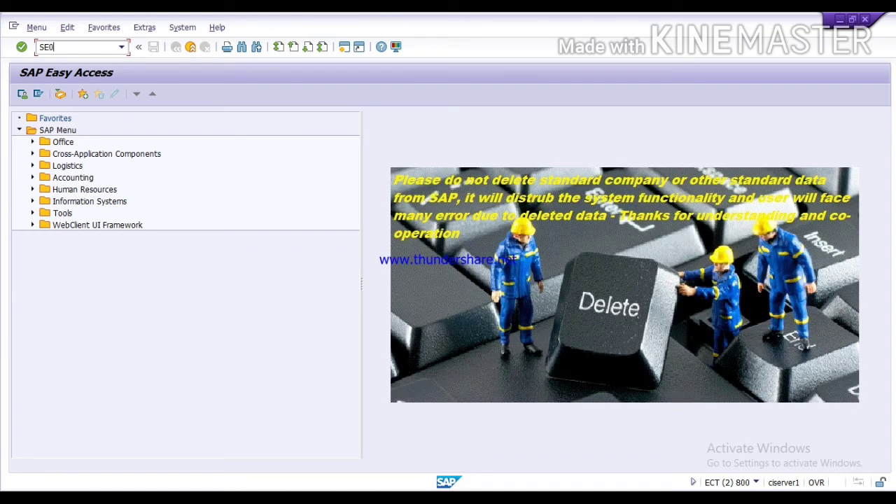
key(Return)
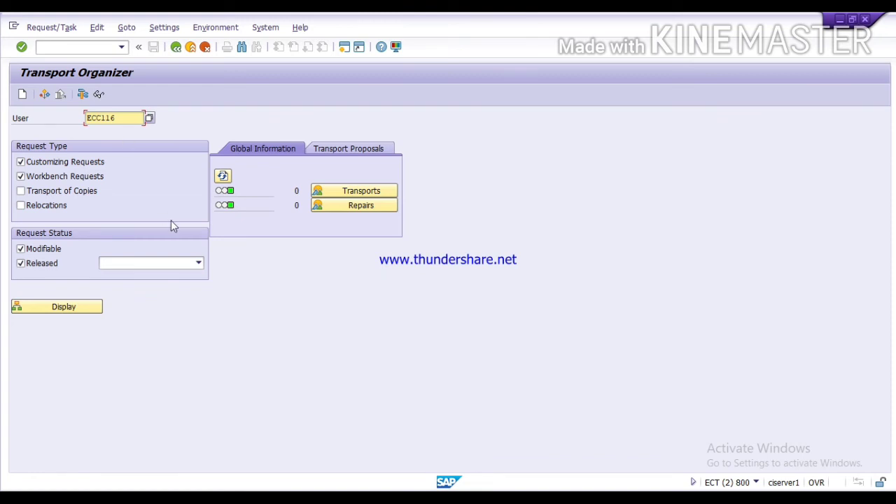
key(Return)
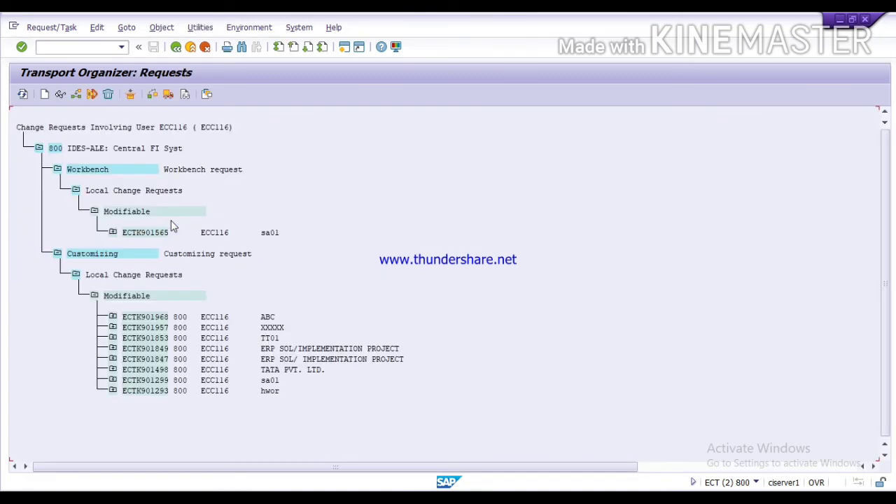
key(alt+Tab)
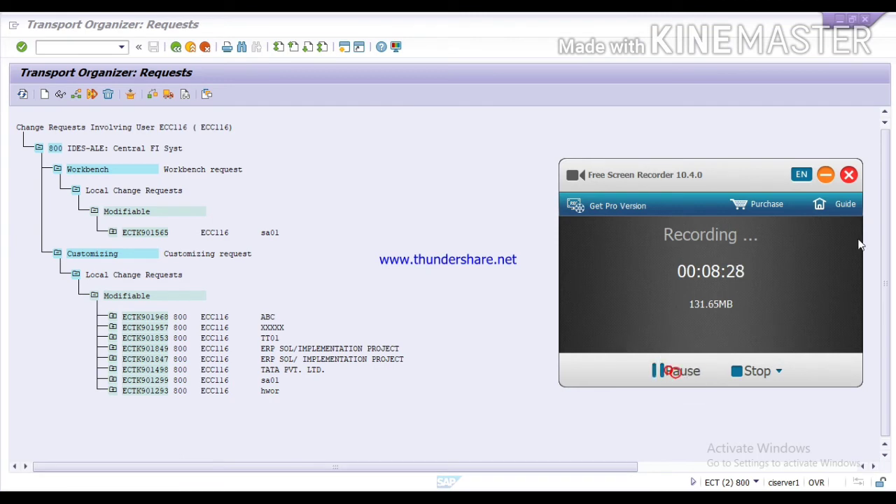
click(830, 173)
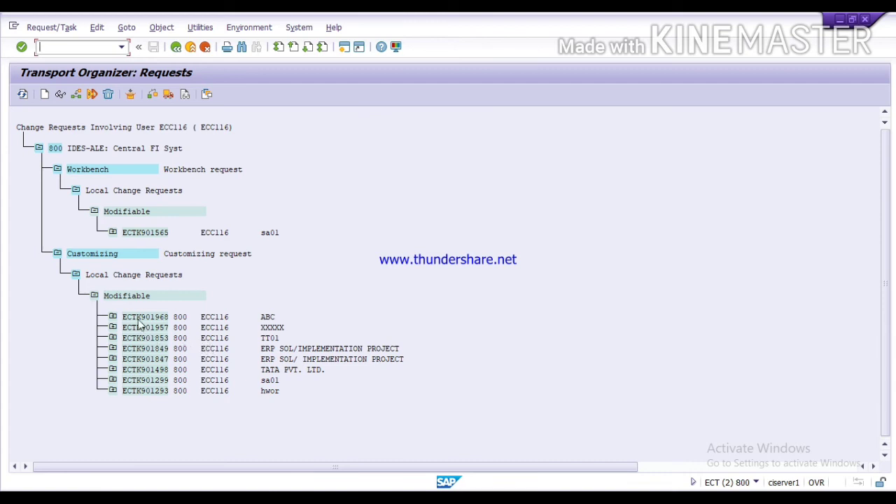
Step: Expand the modifiable customizing request ABC and release its customizing task
click(266, 318)
click(112, 317)
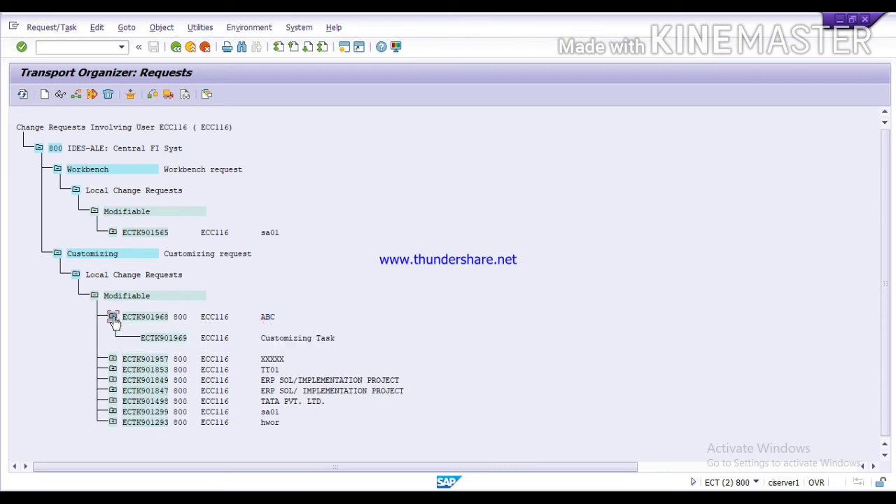
click(157, 337)
click(168, 336)
click(168, 96)
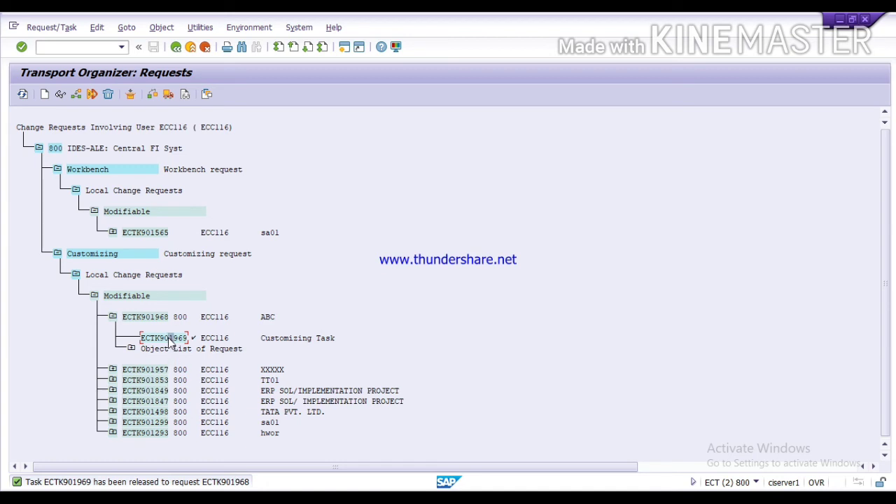
Step: Release the parent customizing request ABC
click(135, 317)
click(113, 318)
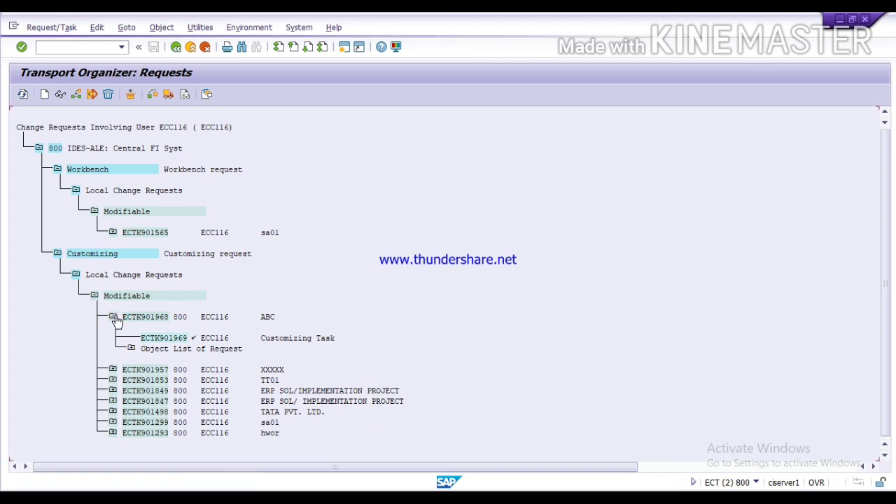
click(127, 318)
click(112, 317)
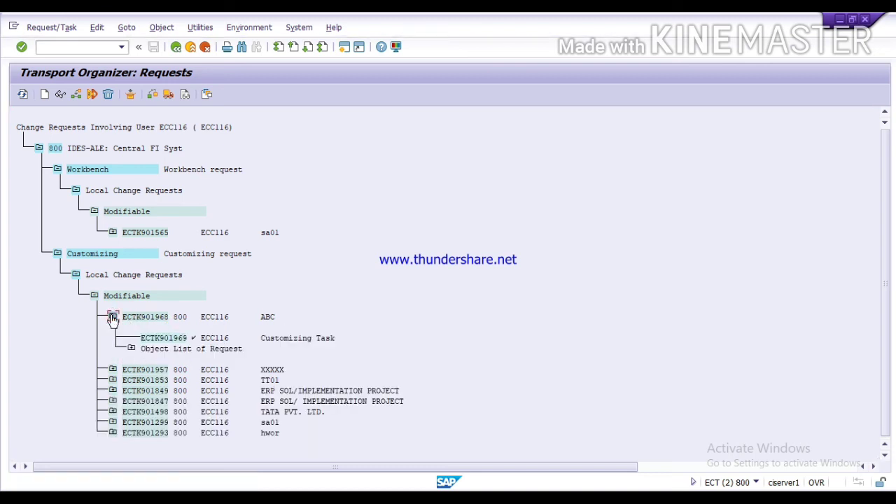
click(135, 321)
click(170, 96)
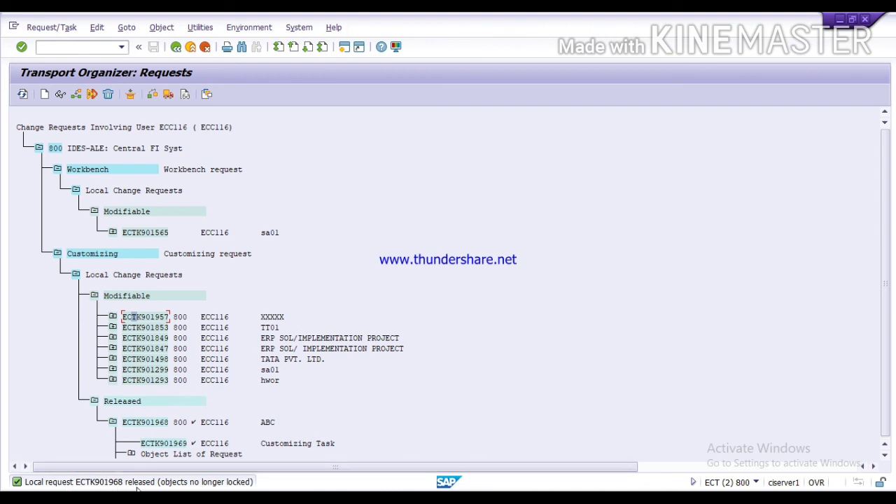
Step: Open the details of the request release message and select the request number in its heading
double_click(136, 483)
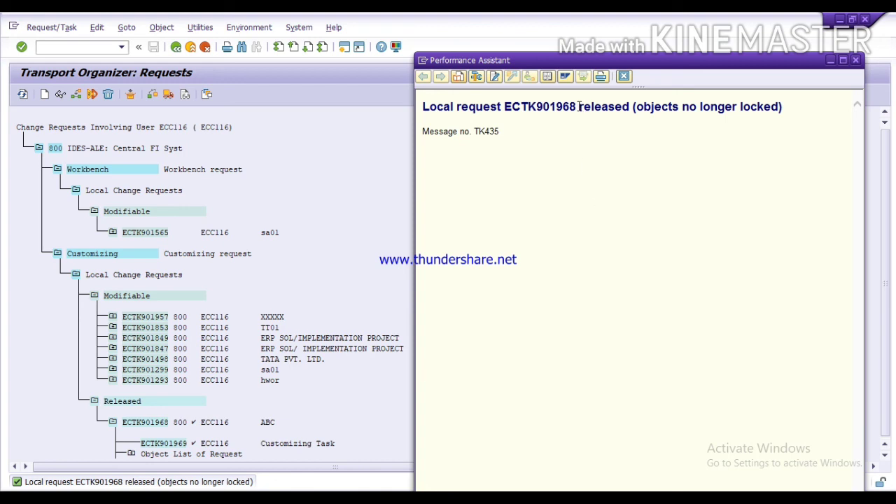
drag(578, 106, 504, 106)
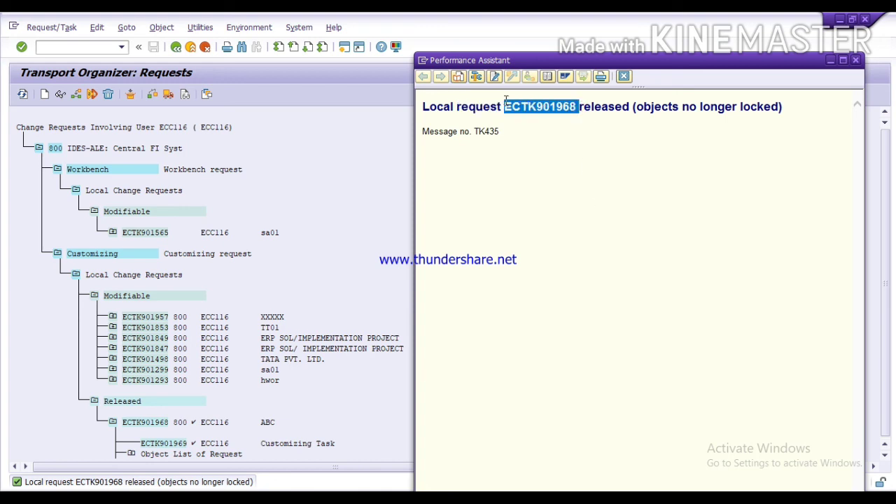